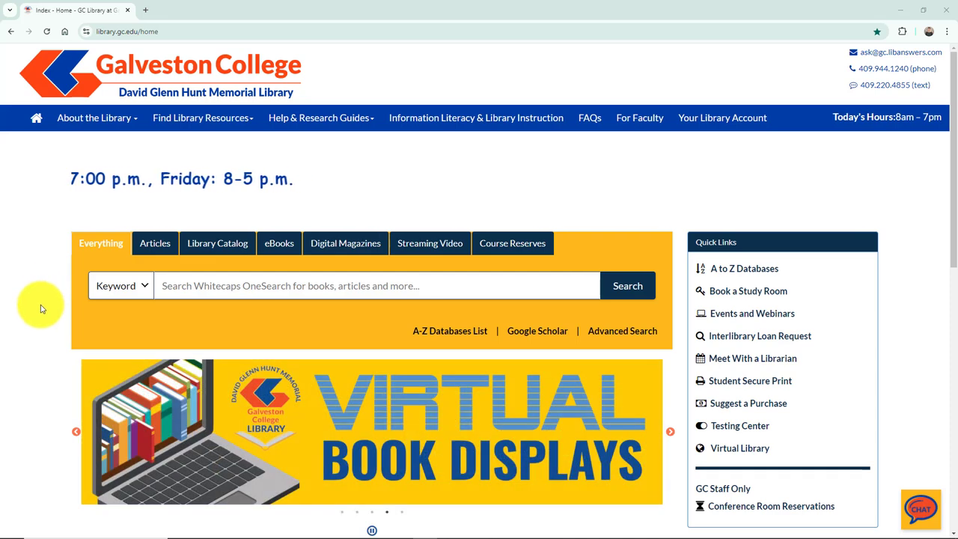
Search the library's OneSearch for "climate change" and read through the research starter "Climate change and global warming."
{"action": "left_click", "coordinate": [328, 285]}
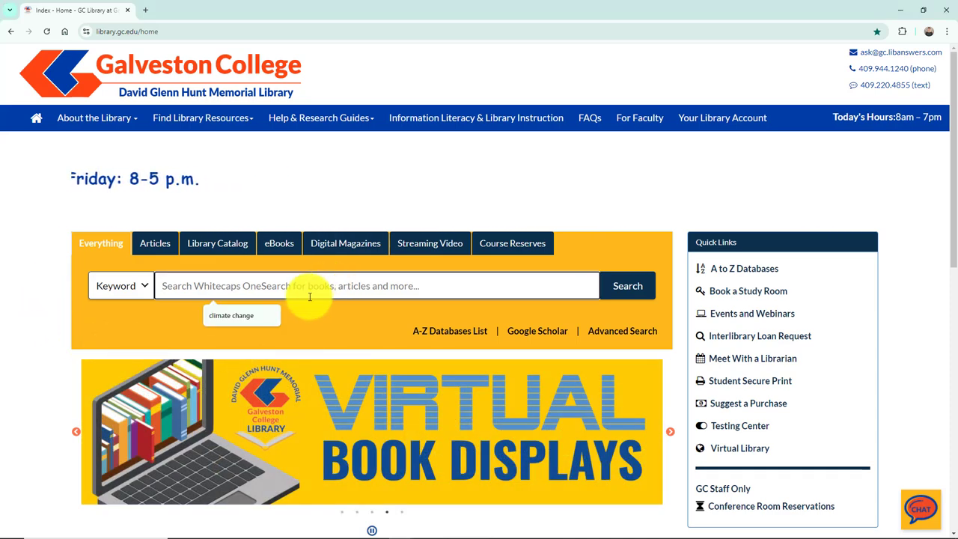
{"action": "left_click", "coordinate": [252, 314]}
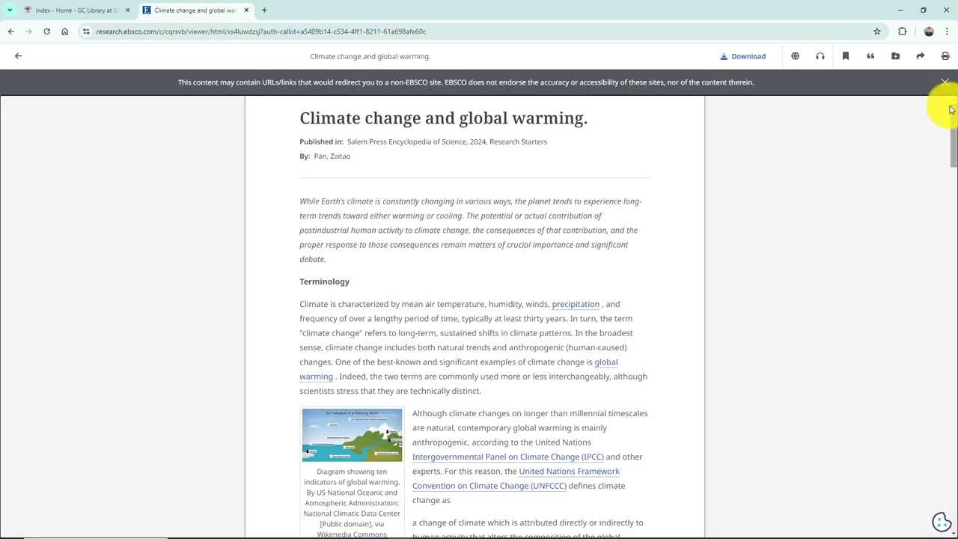
{"action": "left_click_drag", "start_coordinate": [952, 116], "coordinate": [942, 452]}
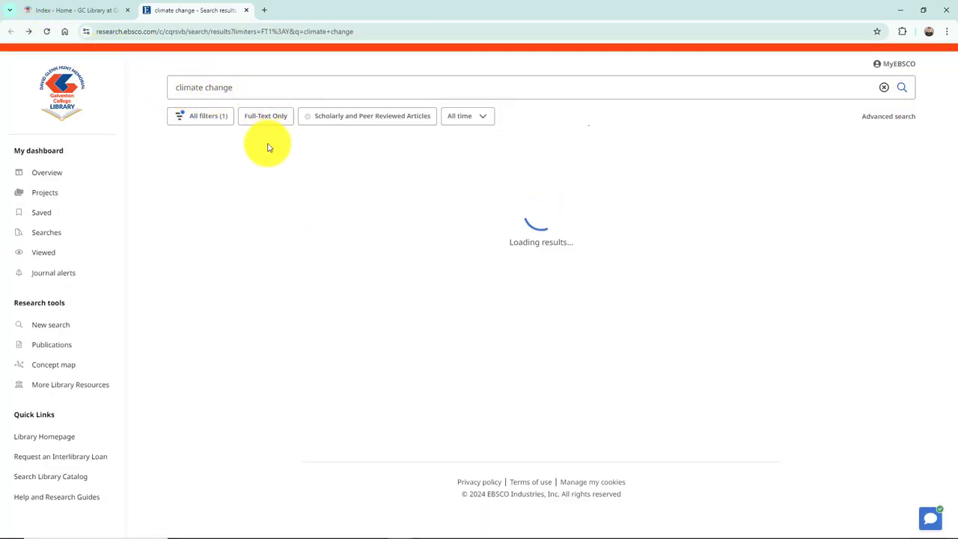
Select the Full-Text Only and Scholarly and Peer Reviewed Articles filters for the climate change results
{"action": "left_click", "coordinate": [208, 125]}
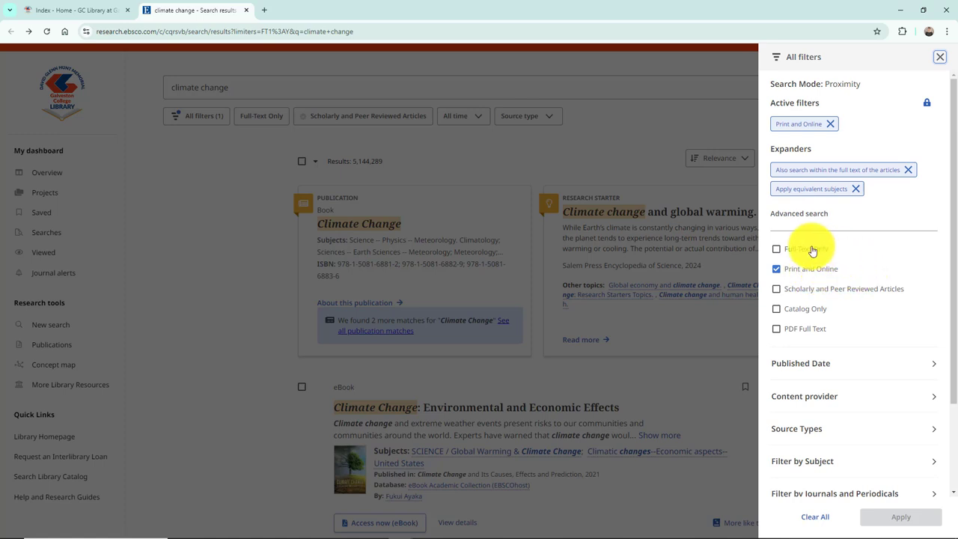
{"action": "left_click", "coordinate": [776, 251]}
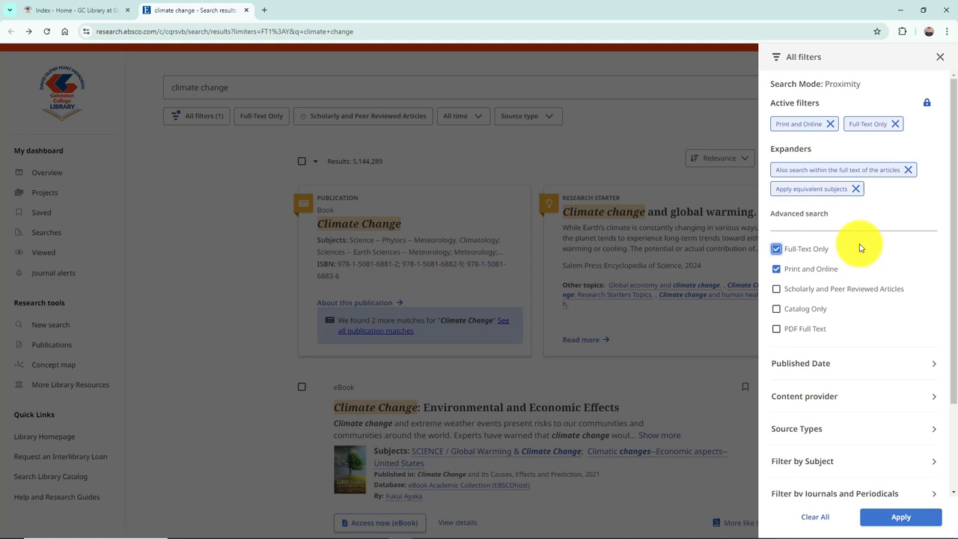
{"action": "left_click", "coordinate": [777, 290]}
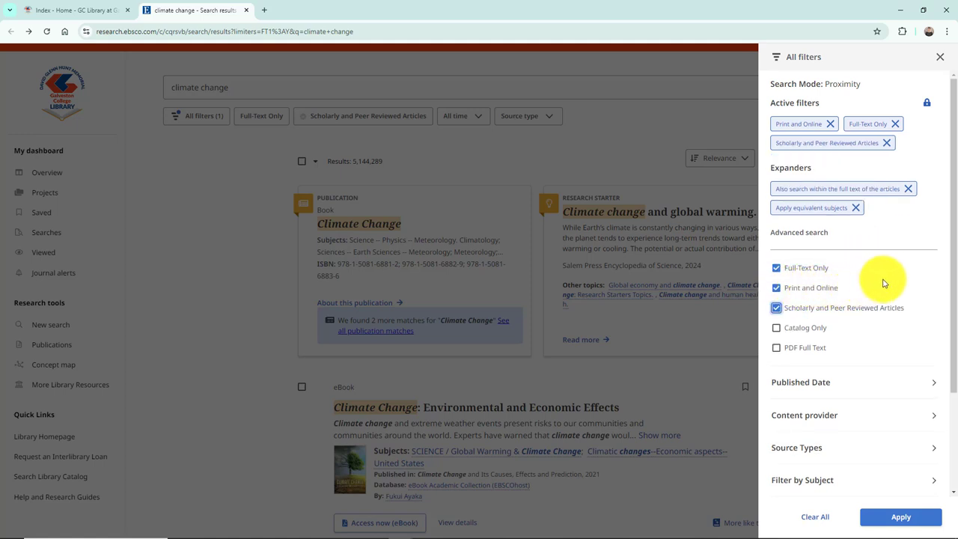
Set the published date filter to the past 12 months
{"action": "scroll", "coordinate": [939, 277], "scroll_direction": "down", "scroll_amount": 1}
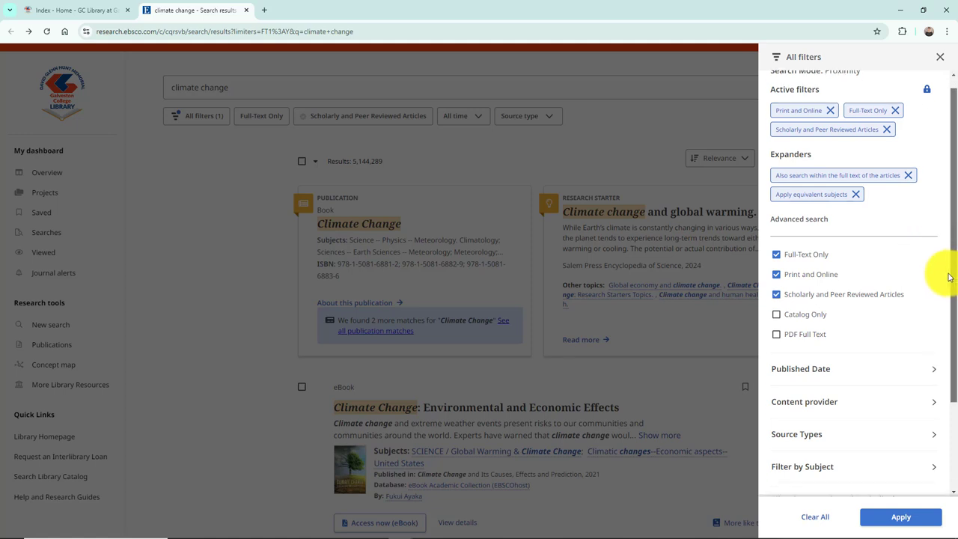
{"action": "scroll", "coordinate": [939, 299], "scroll_direction": "down", "scroll_amount": 1}
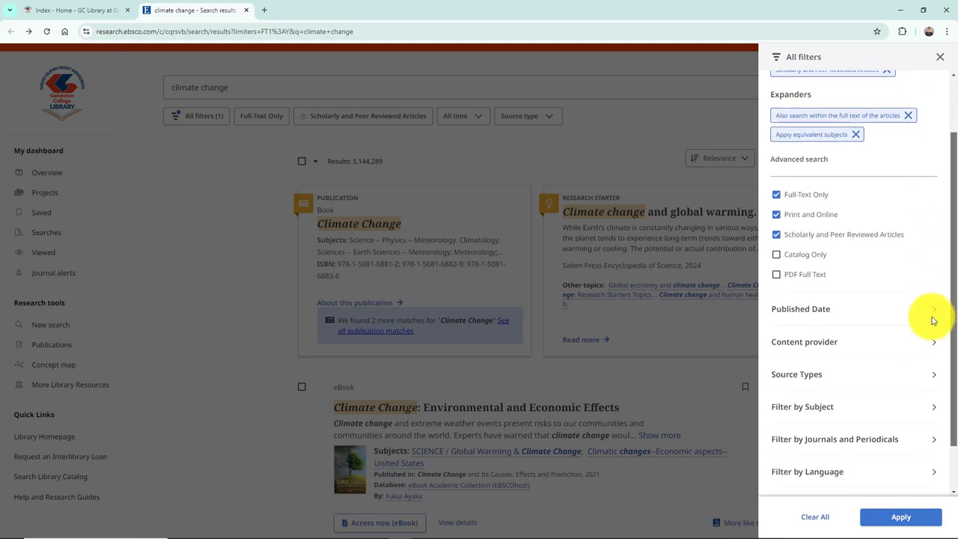
{"action": "left_click", "coordinate": [848, 306]}
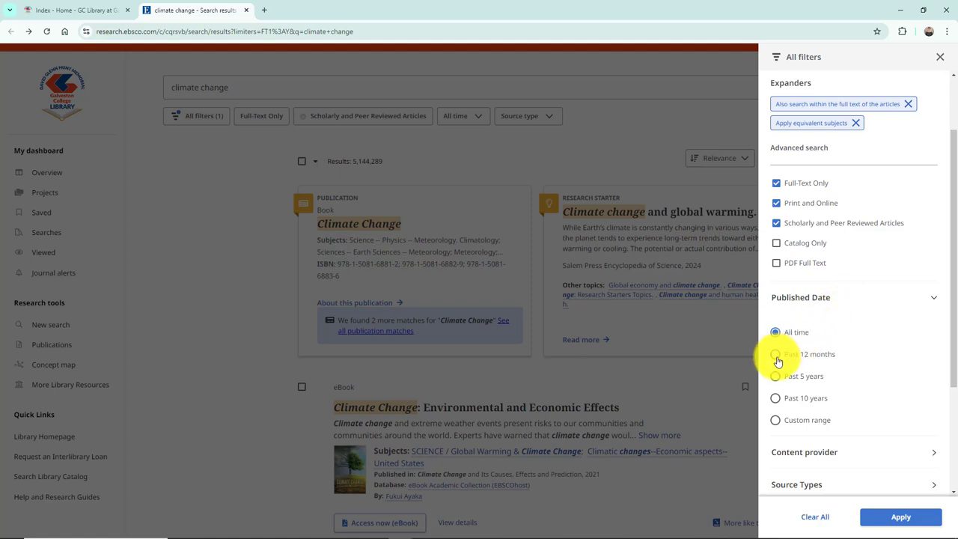
{"action": "left_click", "coordinate": [778, 362]}
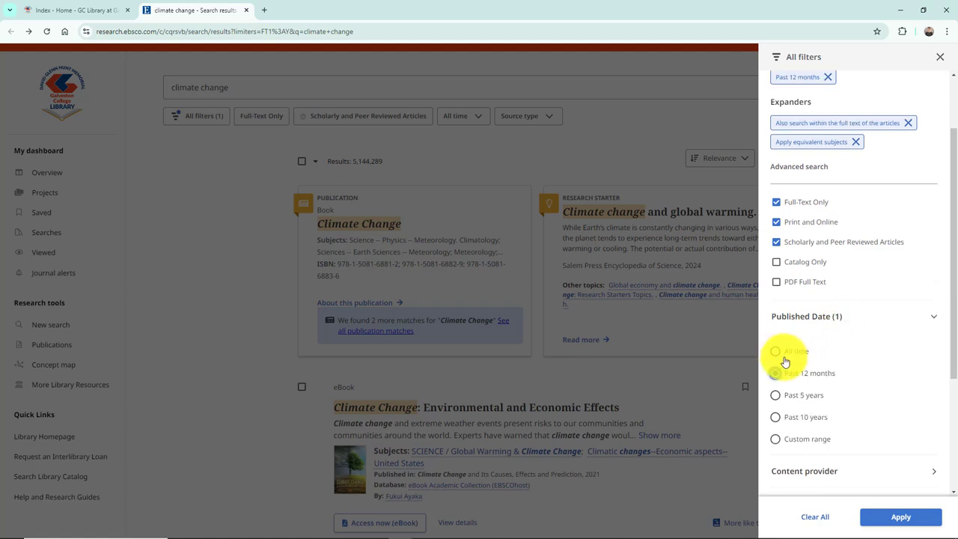
{"action": "left_click", "coordinate": [900, 317]}
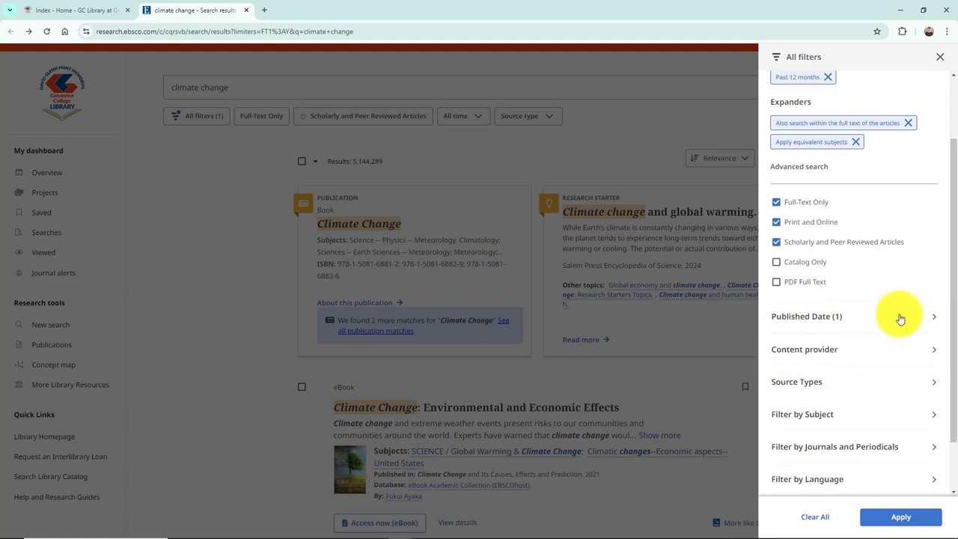
Review the content provider filter options and select Academic Journals as the source type
{"action": "left_click", "coordinate": [879, 349]}
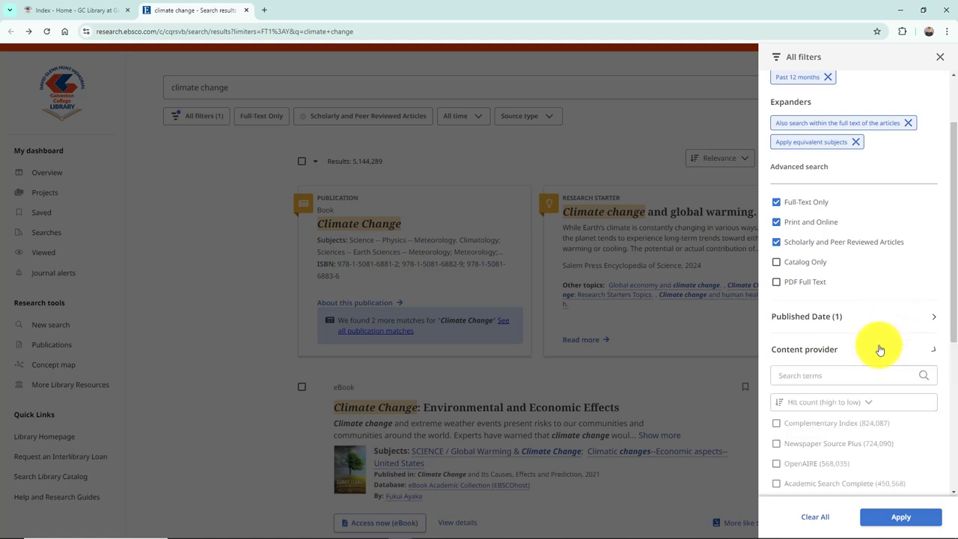
{"action": "left_click_drag", "start_coordinate": [953, 333], "coordinate": [934, 391]}
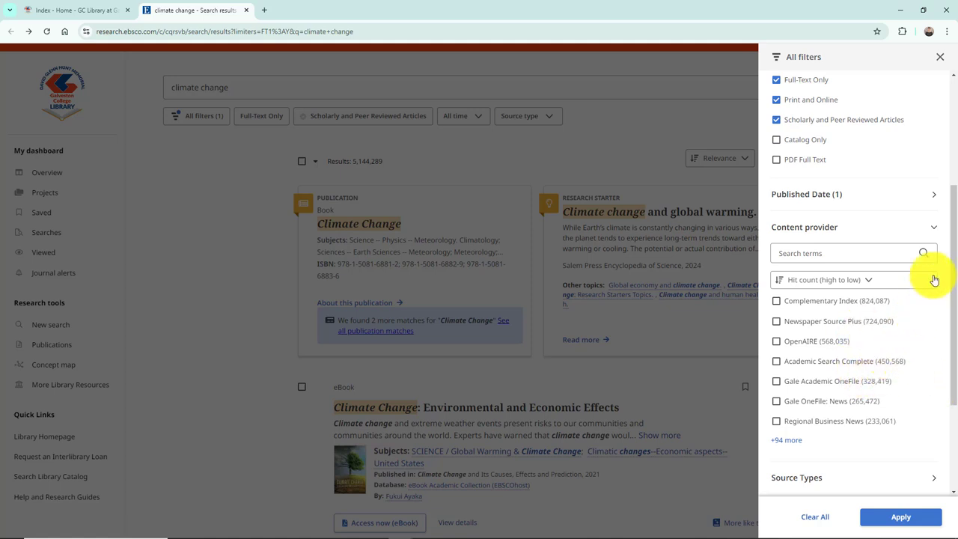
{"action": "left_click", "coordinate": [935, 228]}
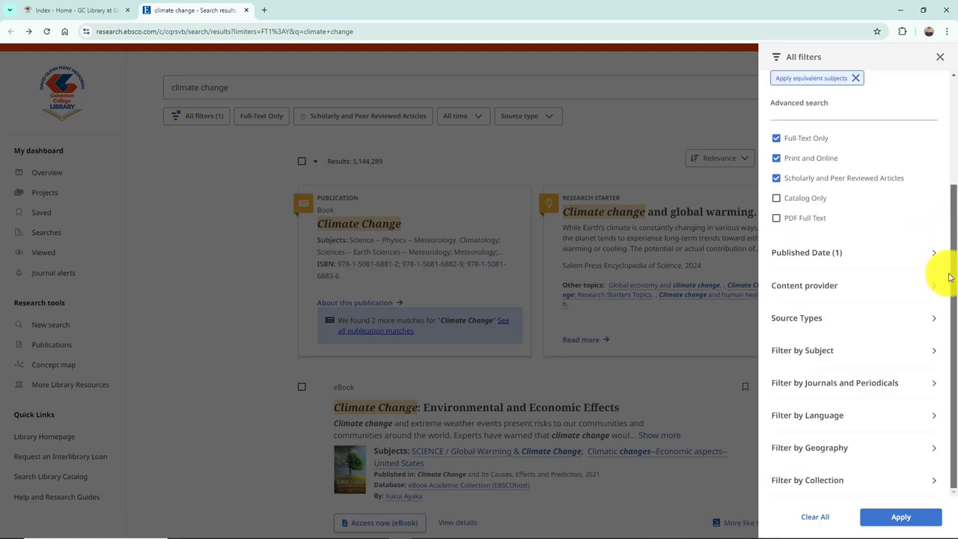
{"action": "left_click", "coordinate": [829, 324]}
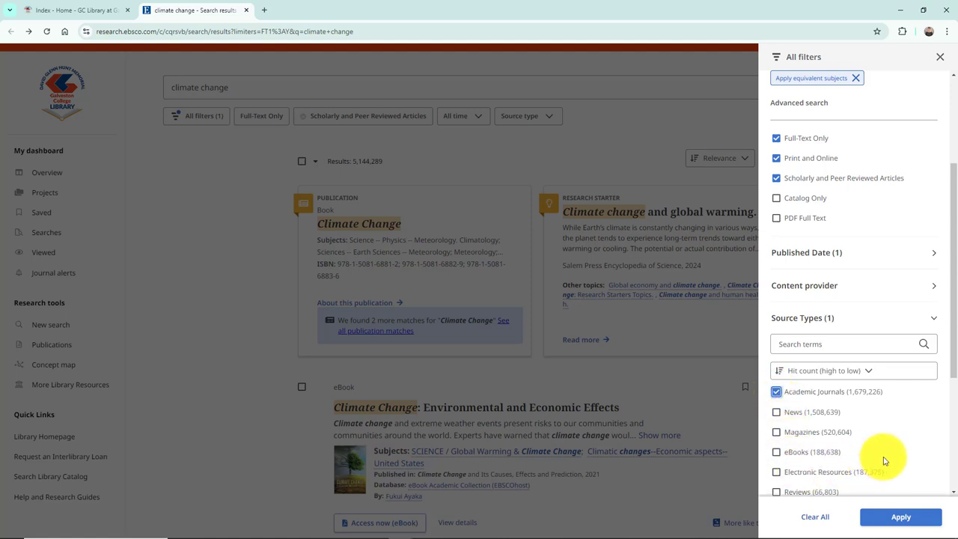
{"action": "left_click", "coordinate": [933, 318]}
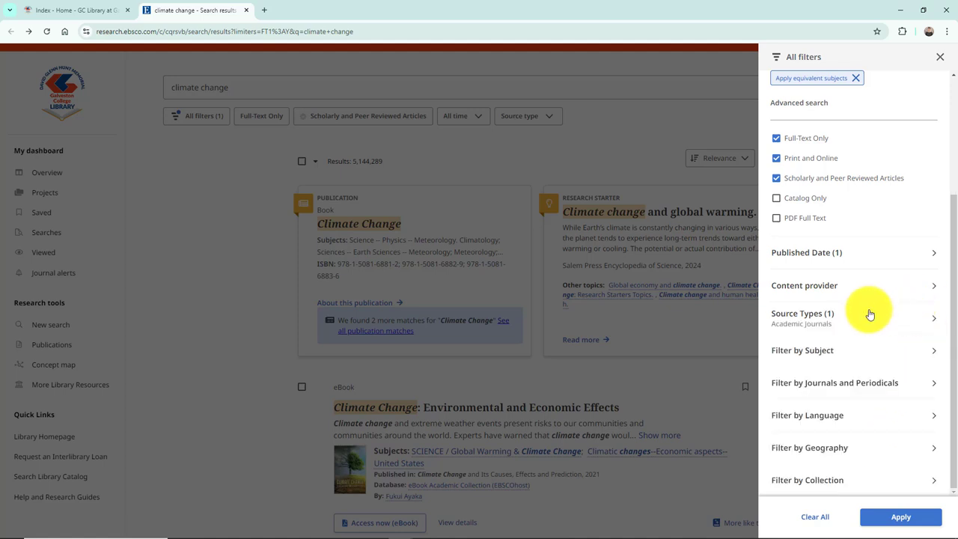
Browse the full list of subject filters and close the filters without applying them
{"action": "left_click", "coordinate": [821, 355]}
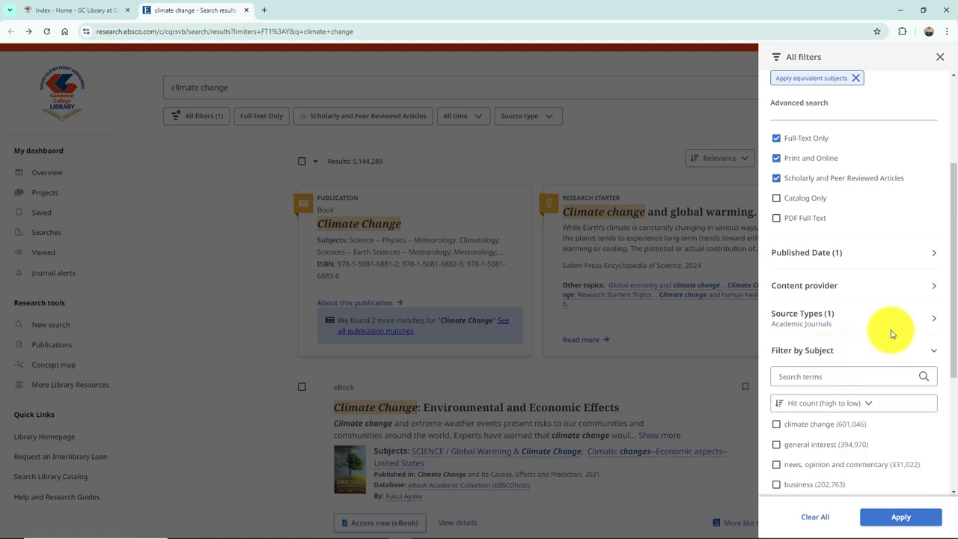
{"action": "scroll", "coordinate": [953, 306], "scroll_direction": "down", "scroll_amount": 2}
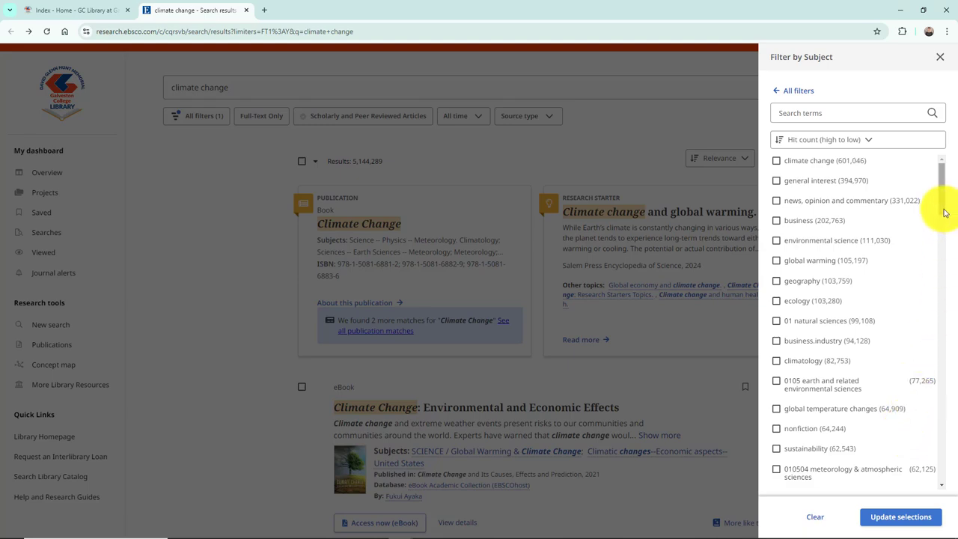
{"action": "left_click", "coordinate": [939, 58]}
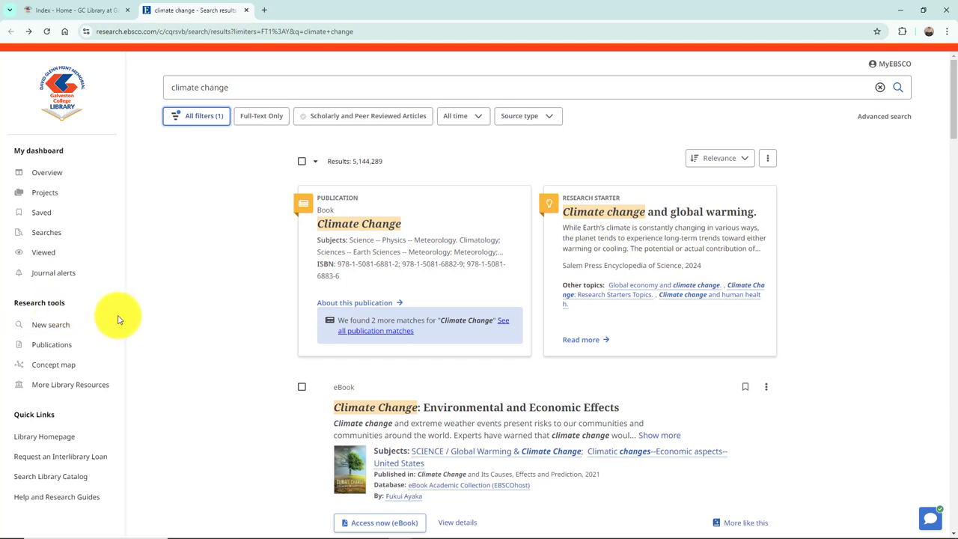
Open the climate change concept map in map view, explore the climate apocalypse concept and view the Sahara details
{"action": "left_click", "coordinate": [70, 368]}
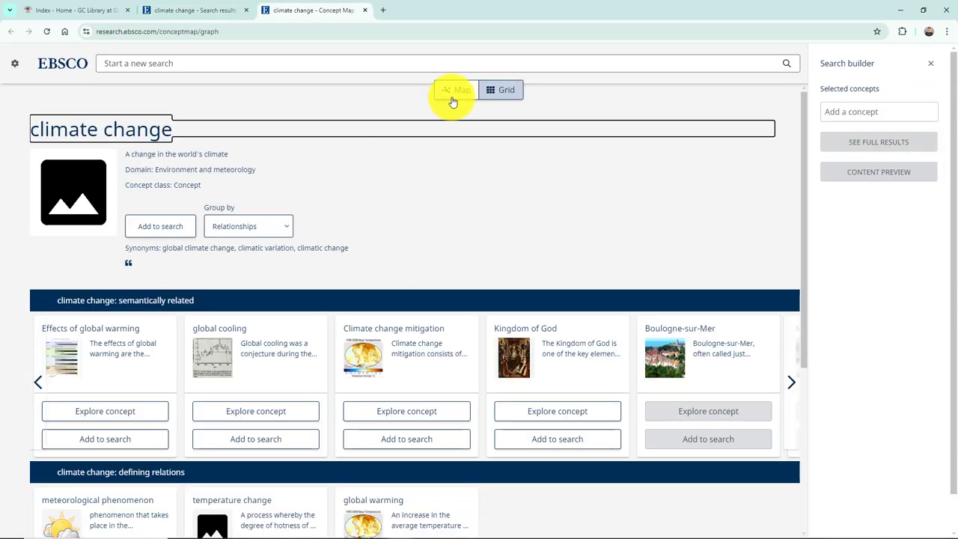
{"action": "left_click", "coordinate": [454, 93]}
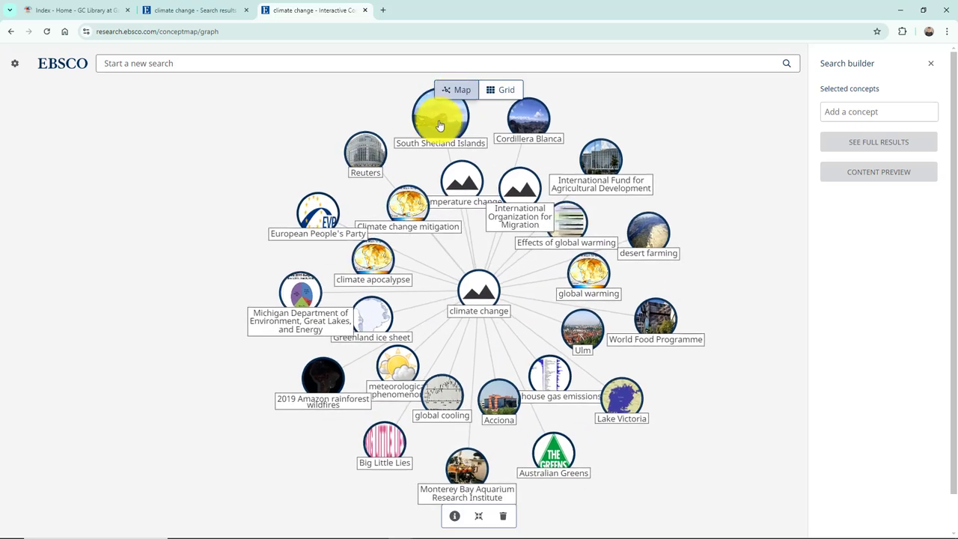
{"action": "left_click", "coordinate": [364, 261]}
{"action": "left_click", "coordinate": [516, 431]}
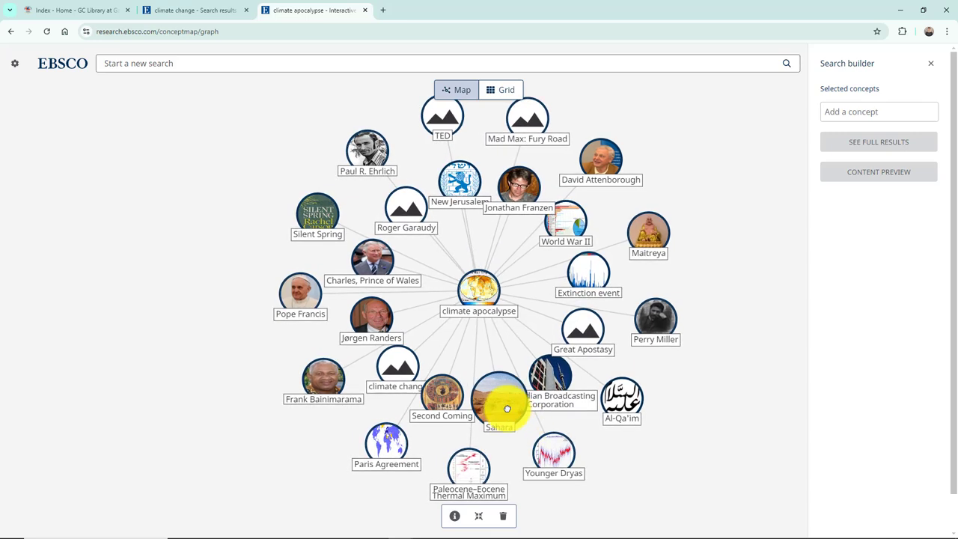
{"action": "left_click", "coordinate": [506, 408]}
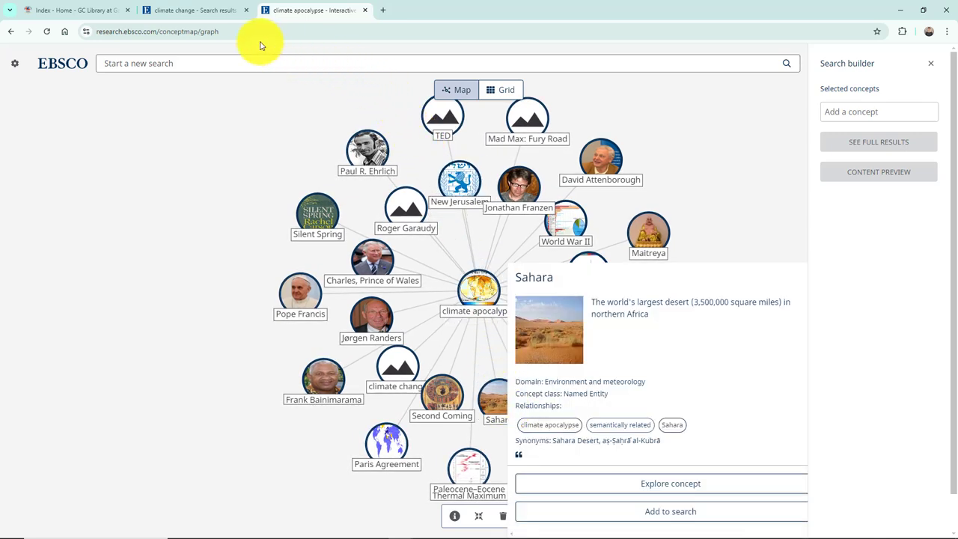
Review the additional sources under More Library Resources and return to the climate change search results
{"action": "left_click", "coordinate": [199, 10]}
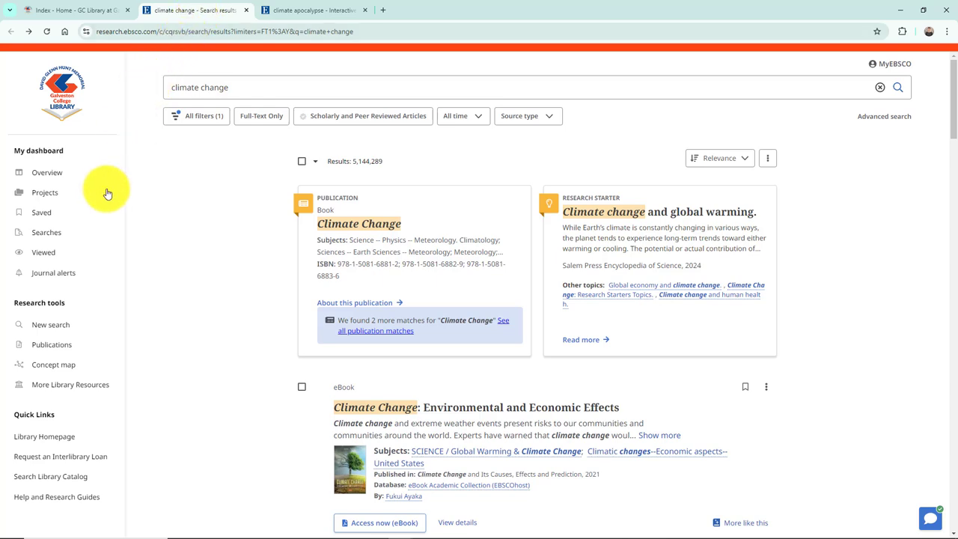
{"action": "left_click", "coordinate": [78, 386]}
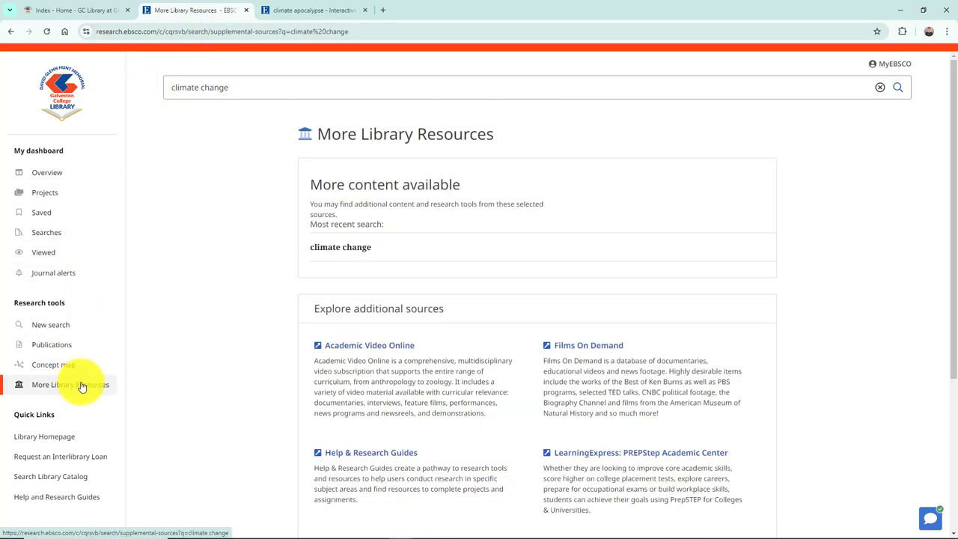
{"action": "left_click_drag", "start_coordinate": [956, 281], "coordinate": [940, 367]}
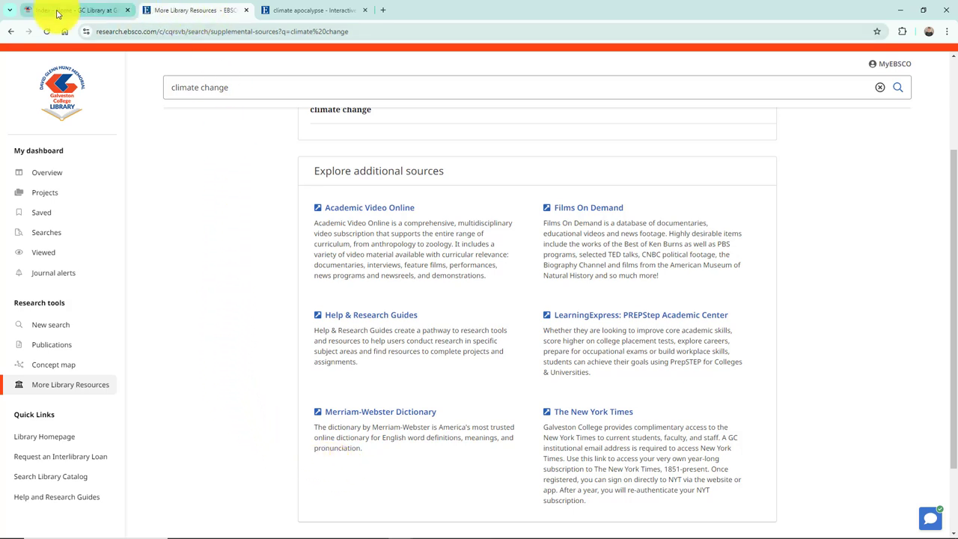
{"action": "left_click", "coordinate": [7, 33]}
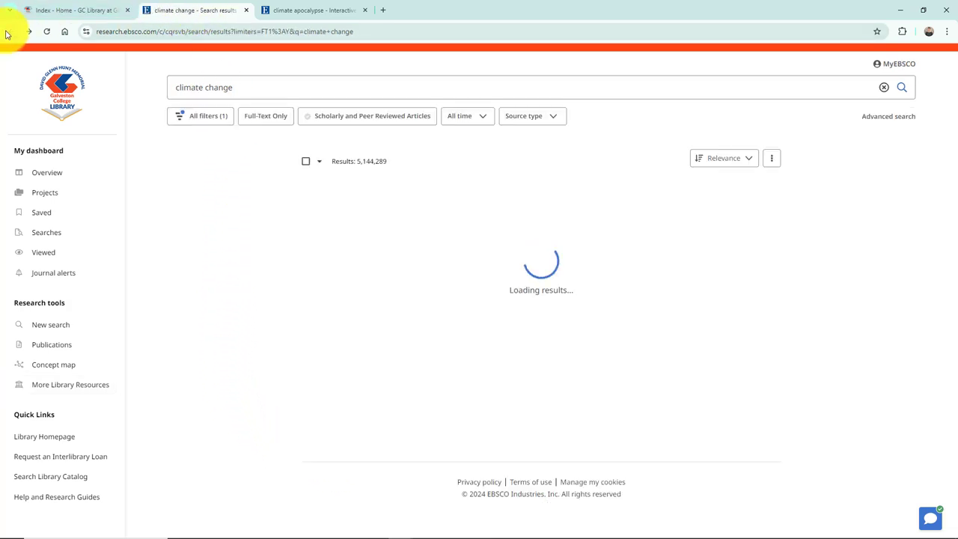
Search for "climate change AND indigenous" and look through the results
{"action": "left_click", "coordinate": [295, 87]}
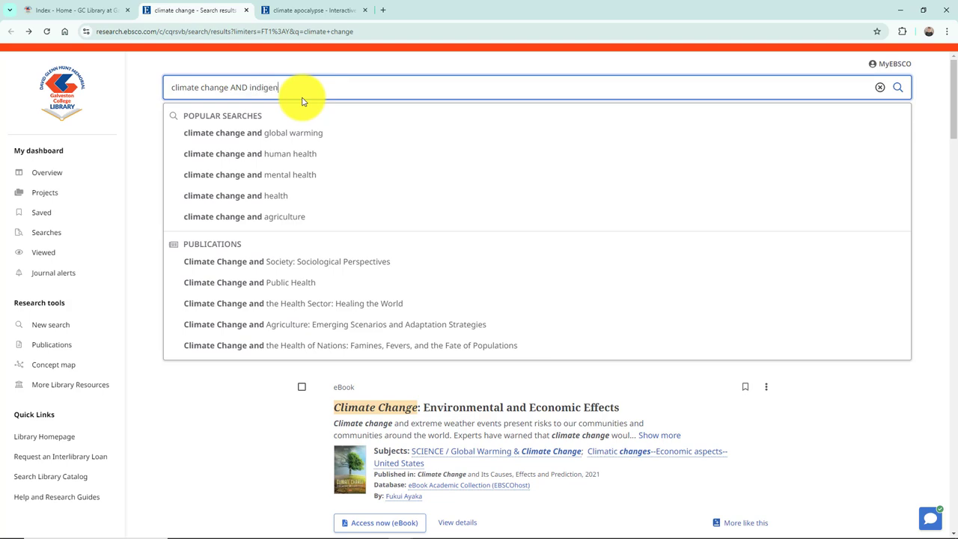
{"action": "type", "text": "ous"}
{"action": "key", "text": "Return"}
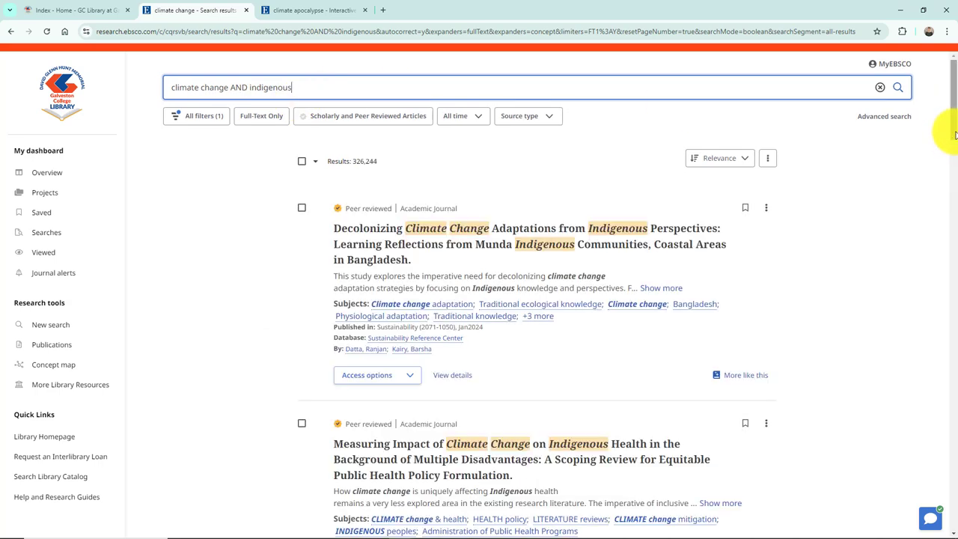
{"action": "scroll", "coordinate": [952, 141], "scroll_direction": "down", "scroll_amount": 2}
{"action": "scroll", "coordinate": [955, 146], "scroll_direction": "down", "scroll_amount": 1}
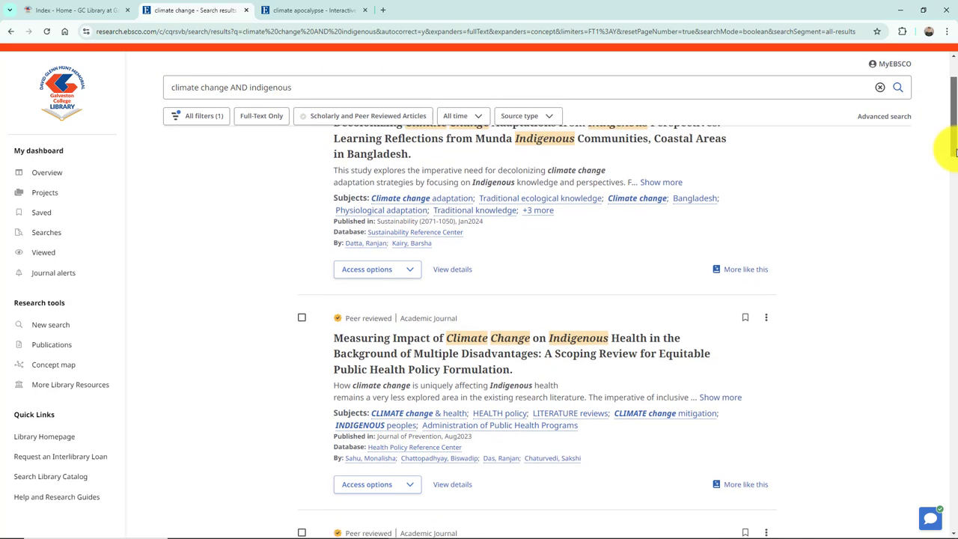
{"action": "scroll", "coordinate": [955, 152], "scroll_direction": "down", "scroll_amount": 3}
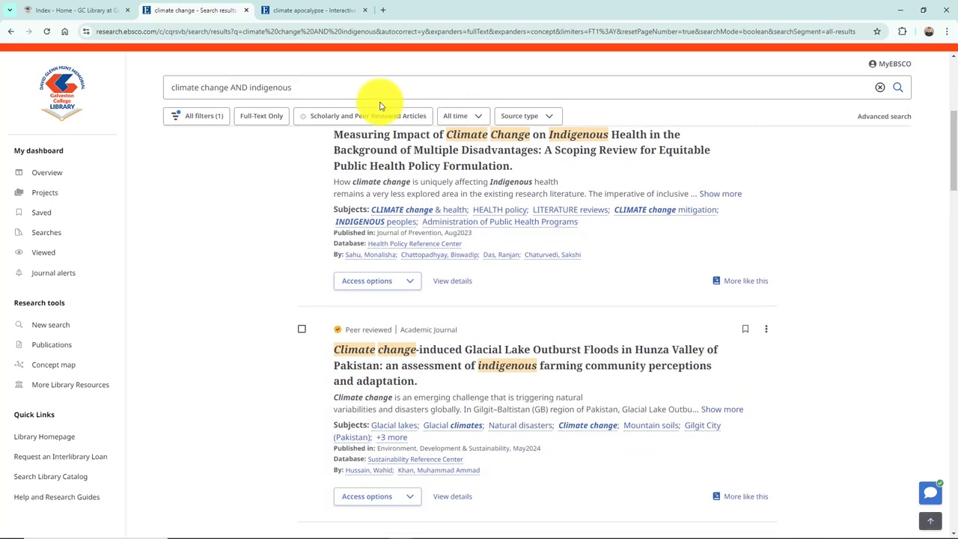
Replace the query with the suggested search "climate change or global warming" and look through the results
{"action": "left_click_drag", "start_coordinate": [310, 87], "coordinate": [232, 87]}
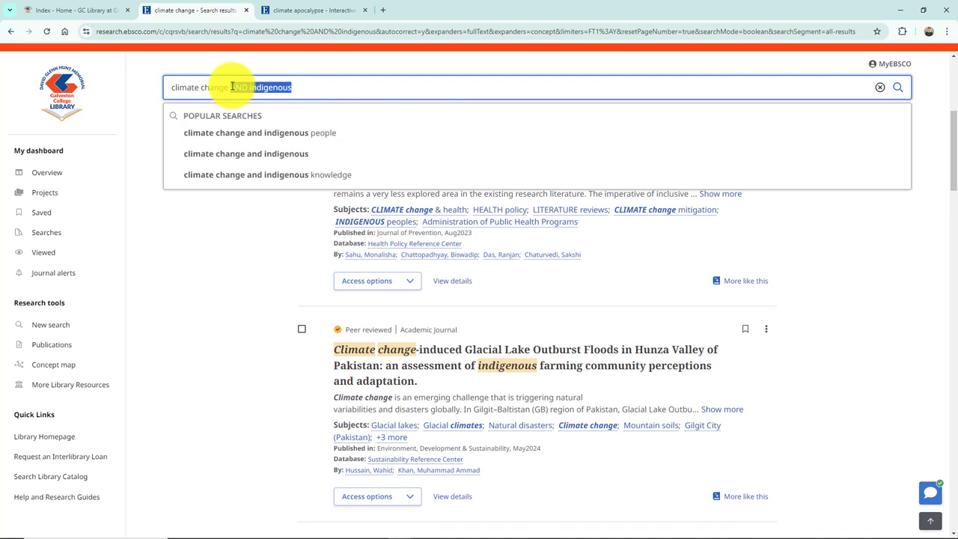
{"action": "type", "text": "OR"}
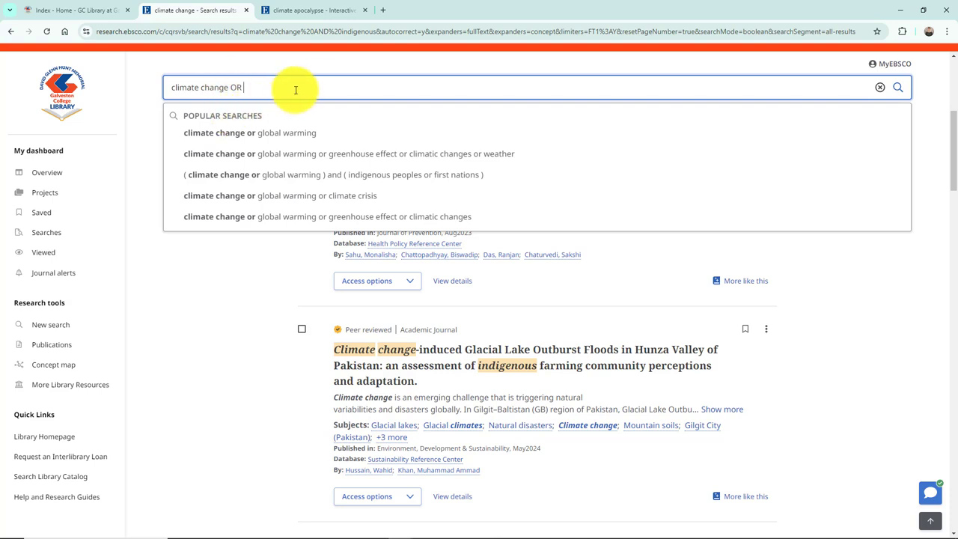
{"action": "left_click", "coordinate": [307, 137]}
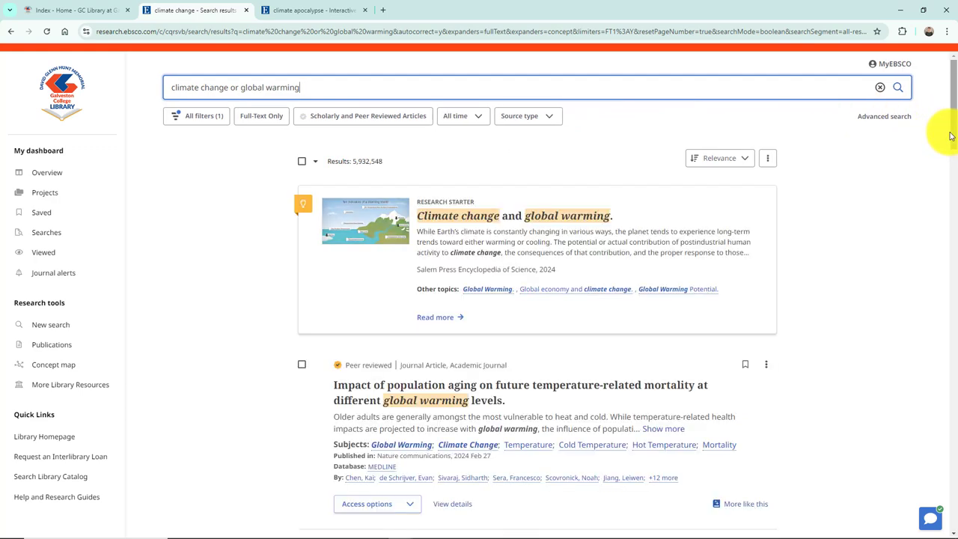
{"action": "scroll", "coordinate": [950, 142], "scroll_direction": "down", "scroll_amount": 3}
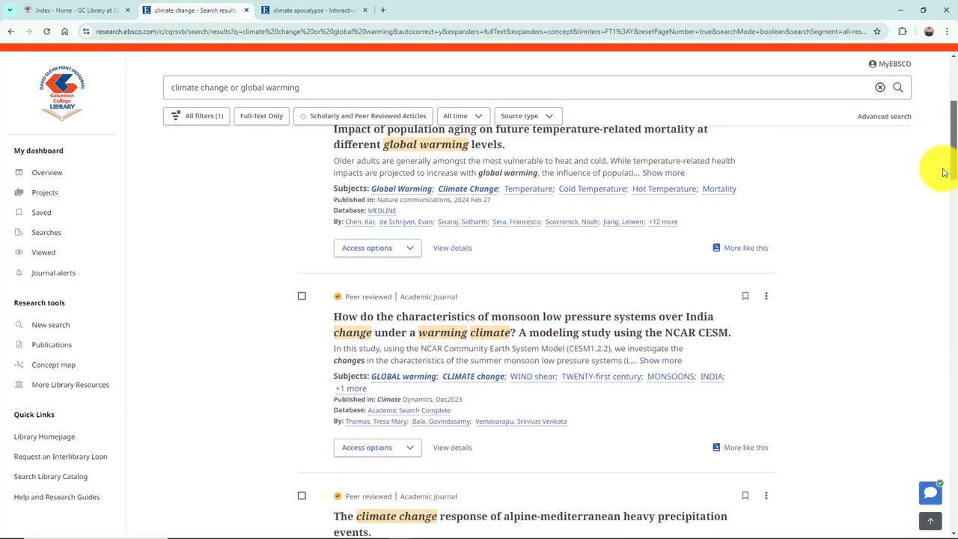
Change the query to "climate change NOT united states", run the search and look through the results
{"action": "scroll", "coordinate": [948, 112], "scroll_direction": "up", "scroll_amount": 3}
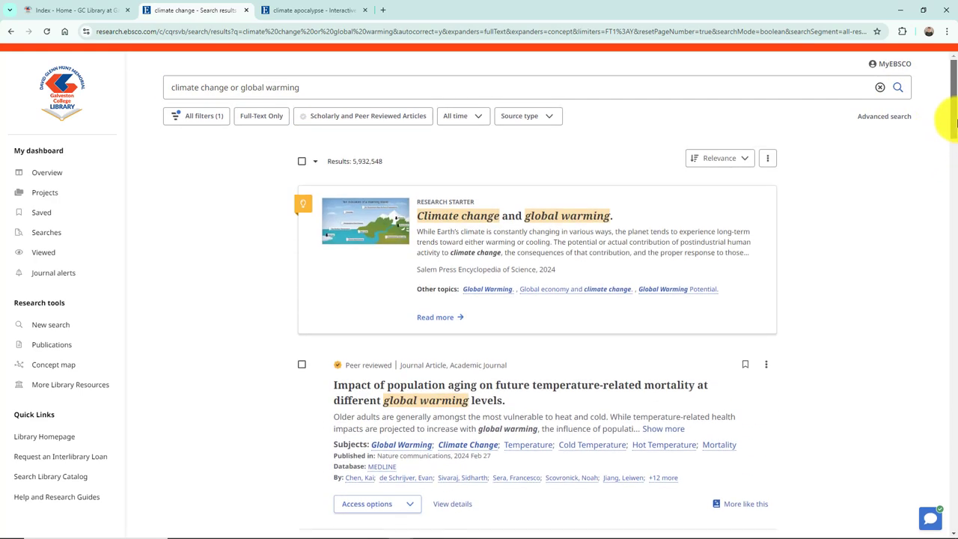
{"action": "left_click_drag", "start_coordinate": [303, 93], "coordinate": [231, 89]}
{"action": "type", "text": "NOT"}
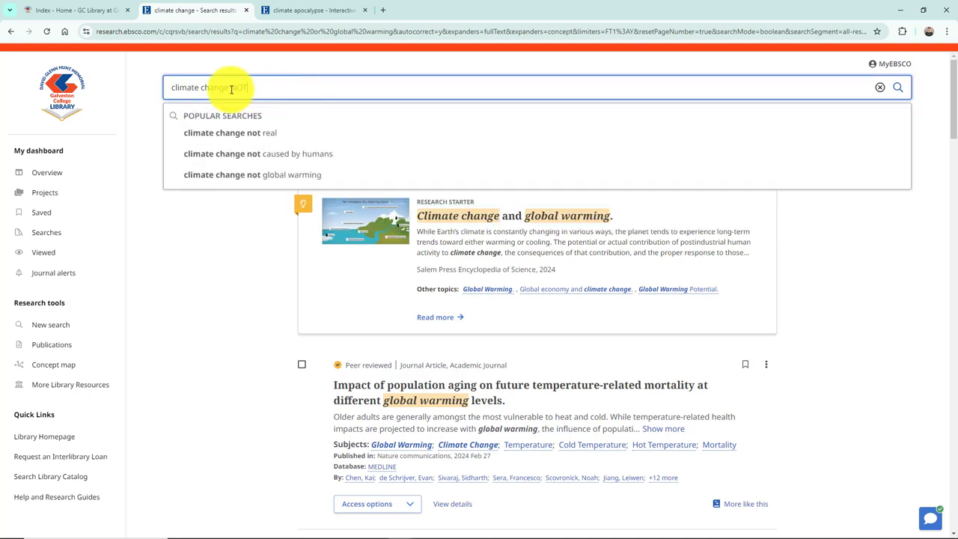
{"action": "type", "text": " united states"}
{"action": "key", "text": "Return"}
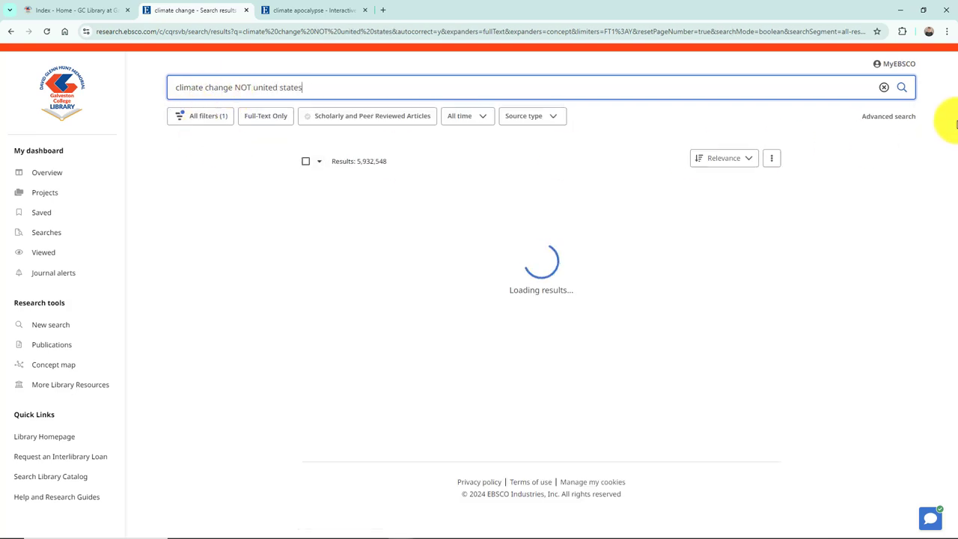
{"action": "scroll", "coordinate": [950, 173], "scroll_direction": "down", "scroll_amount": 7}
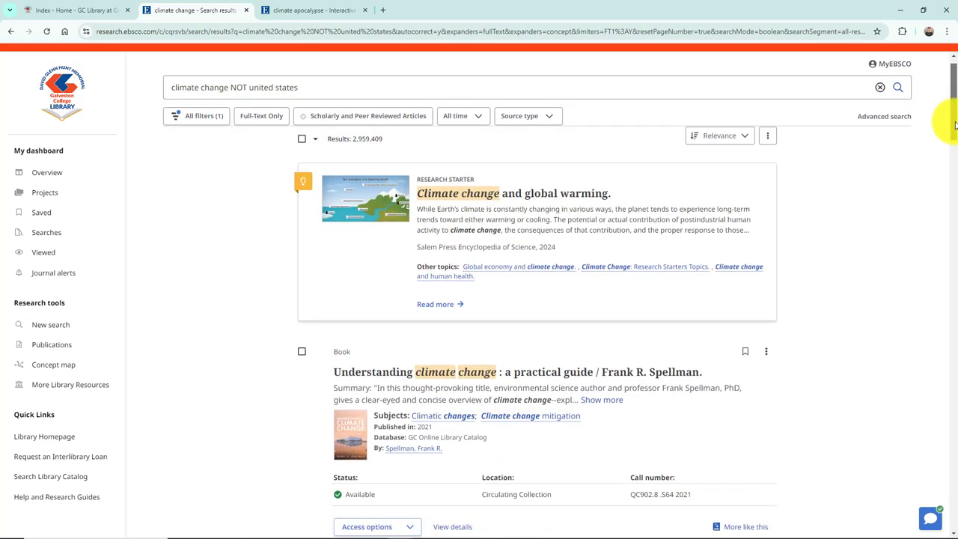
{"action": "left_click_drag", "start_coordinate": [954, 187], "coordinate": [950, 60]}
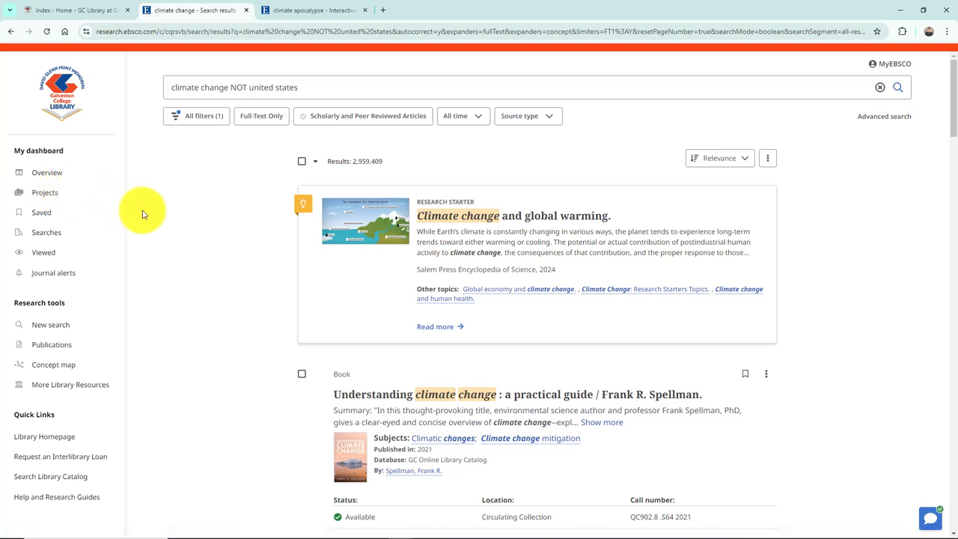
Open the Library Homepage from the quick links and enter "happy searching!" as the OneSearch keyword query without running it
{"action": "left_click", "coordinate": [55, 441]}
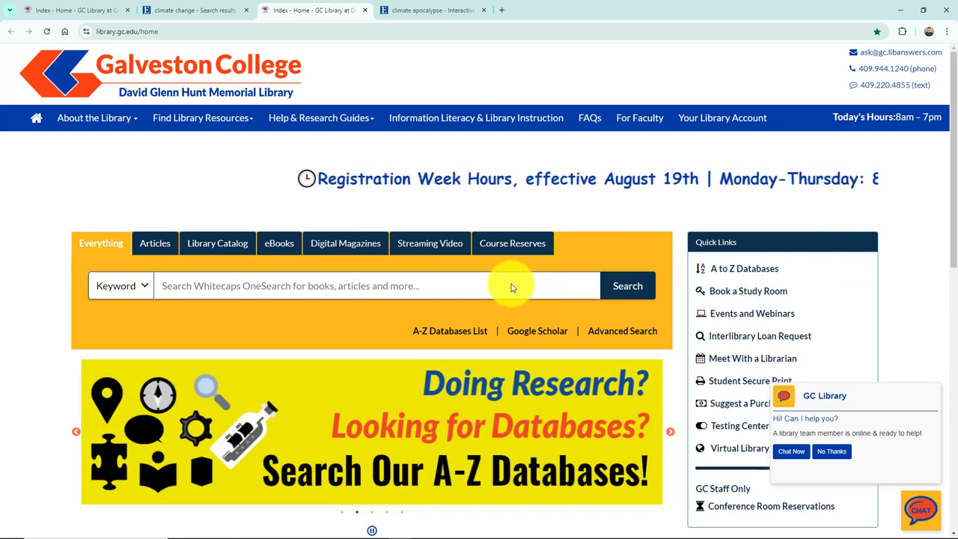
{"action": "left_click", "coordinate": [511, 286]}
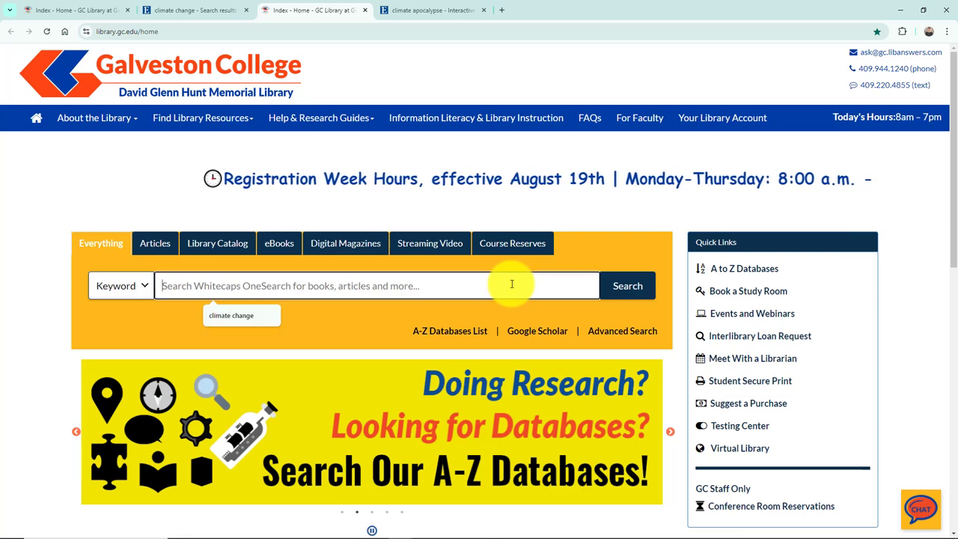
{"action": "type", "text": "happy "}
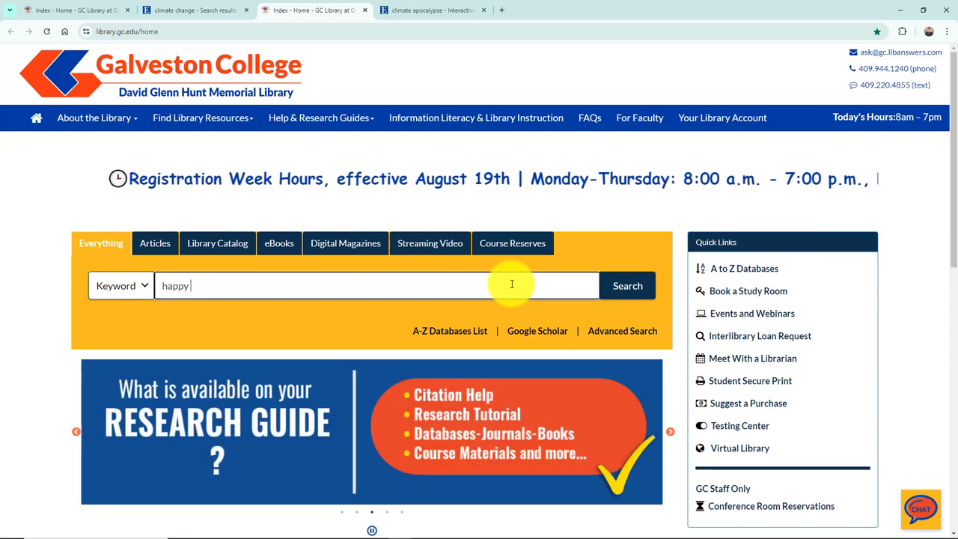
{"action": "type", "text": "searching"}
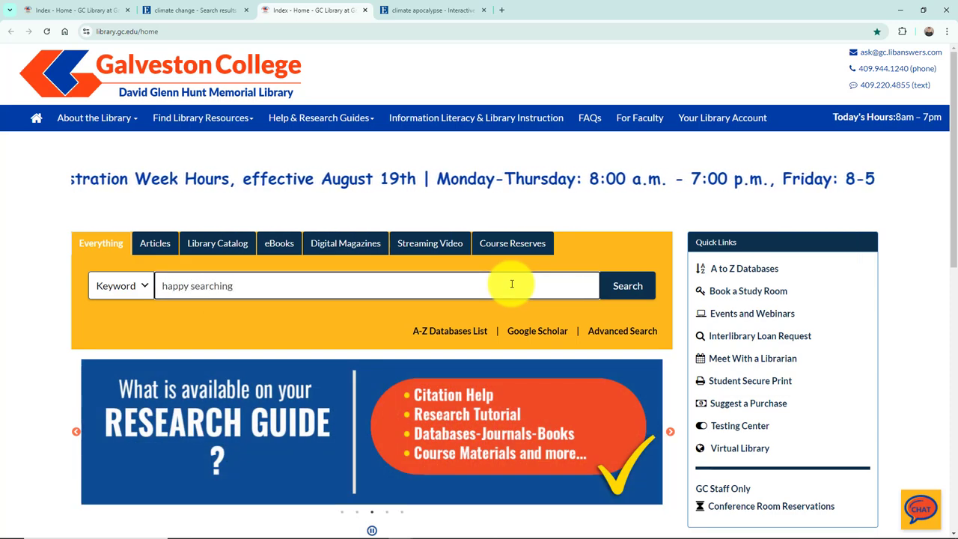
{"action": "type", "text": "! :"}
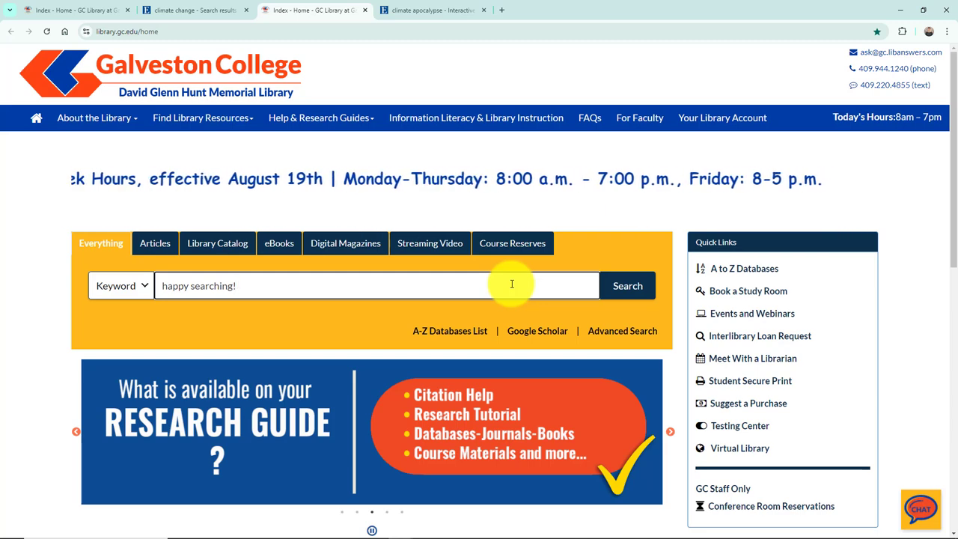